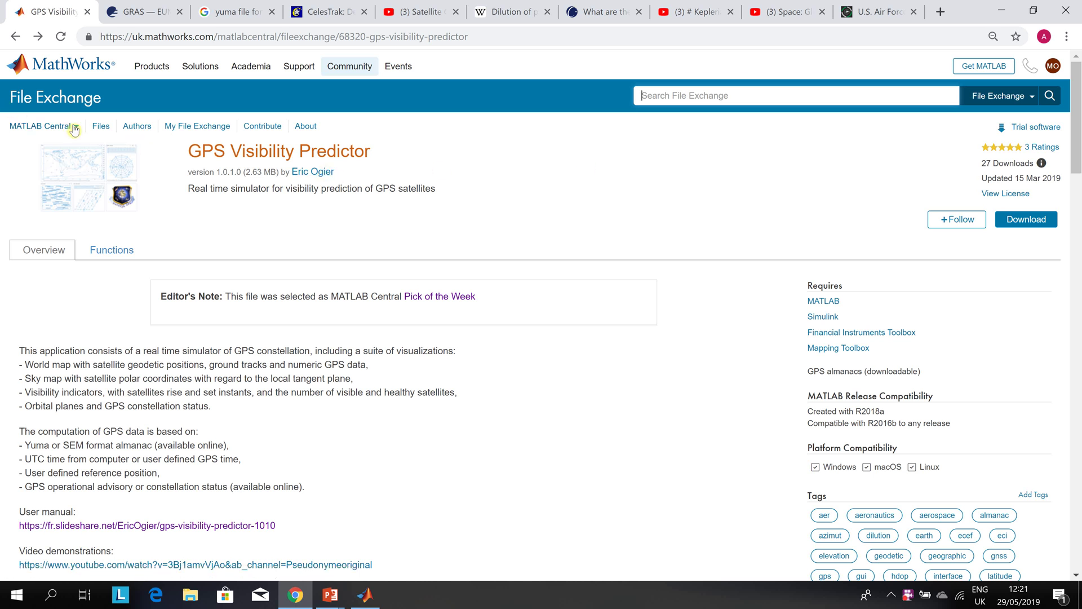
Highlight the GPS Visibility Predictor title on the File Exchange page, then close the page.
left_click_drag(187, 151, 378, 159)
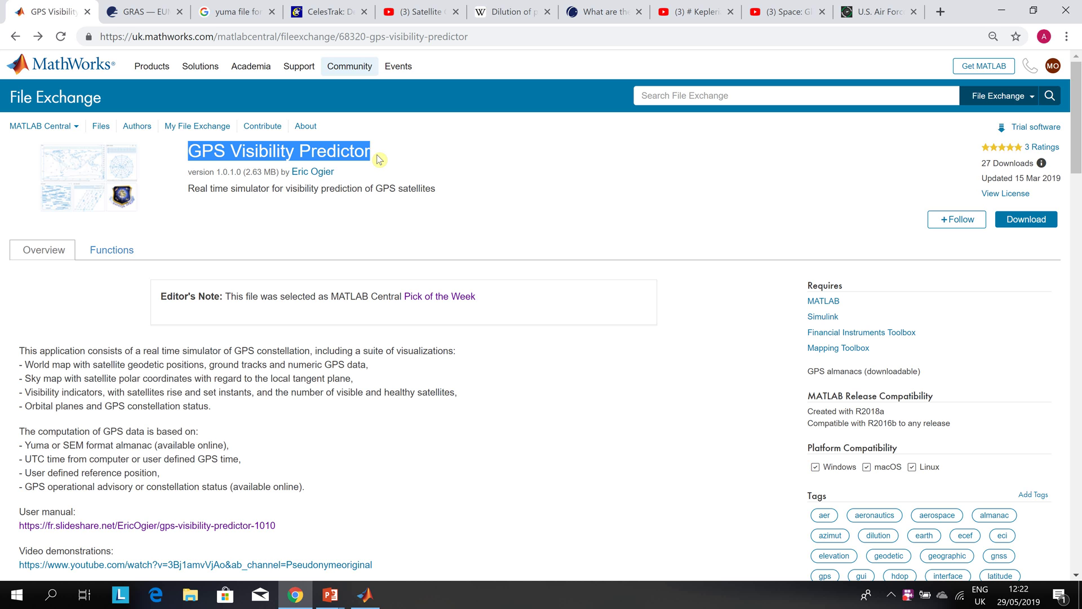
left_click(202, 189)
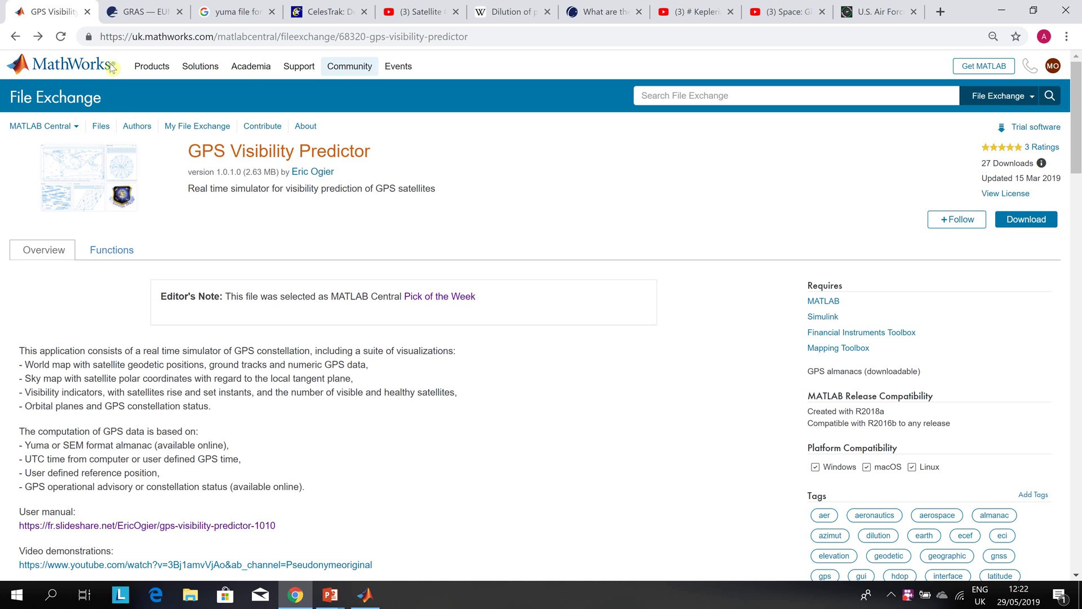
left_click(87, 12)
Review the manual's slide 3, 'Object', then switch to the MATLAB desktop.
key("alt+Tab")
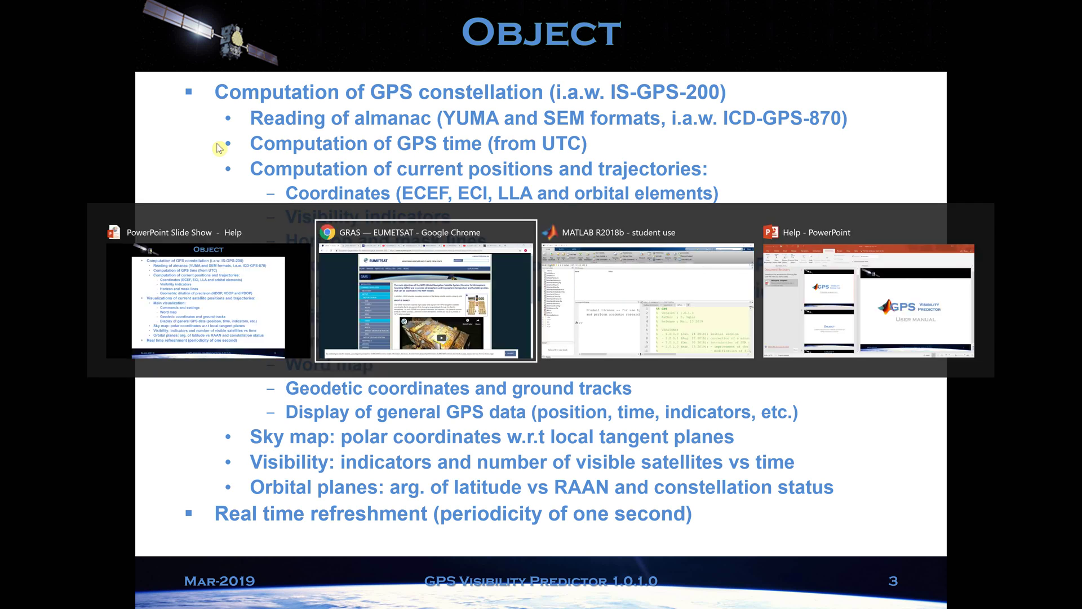
key("alt+Tab")
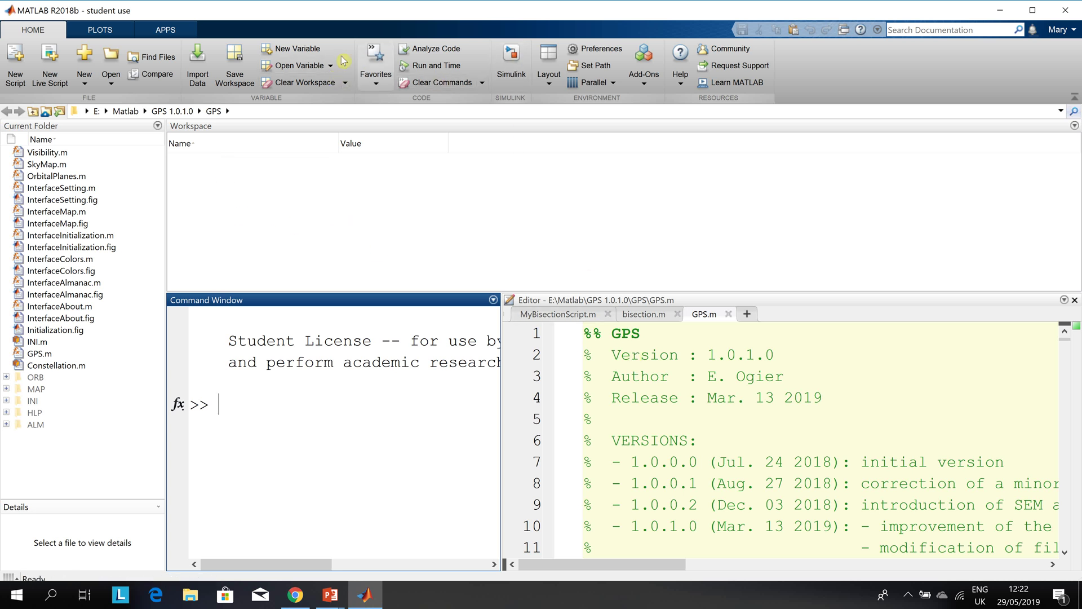
Run the GPS.m script from the Editor to launch the satellite world map.
left_click(689, 389)
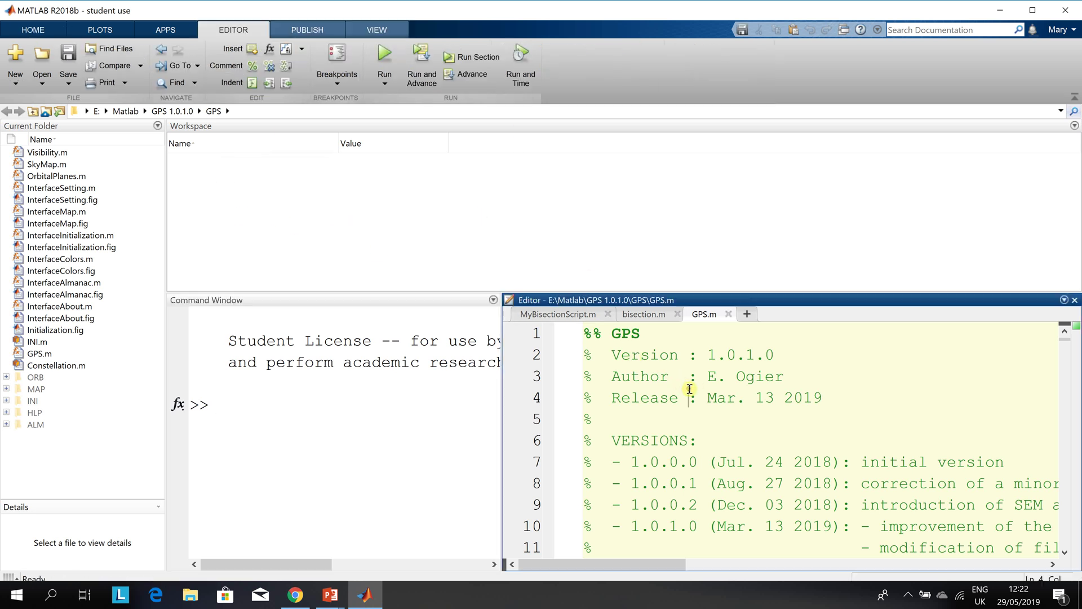
left_click(385, 67)
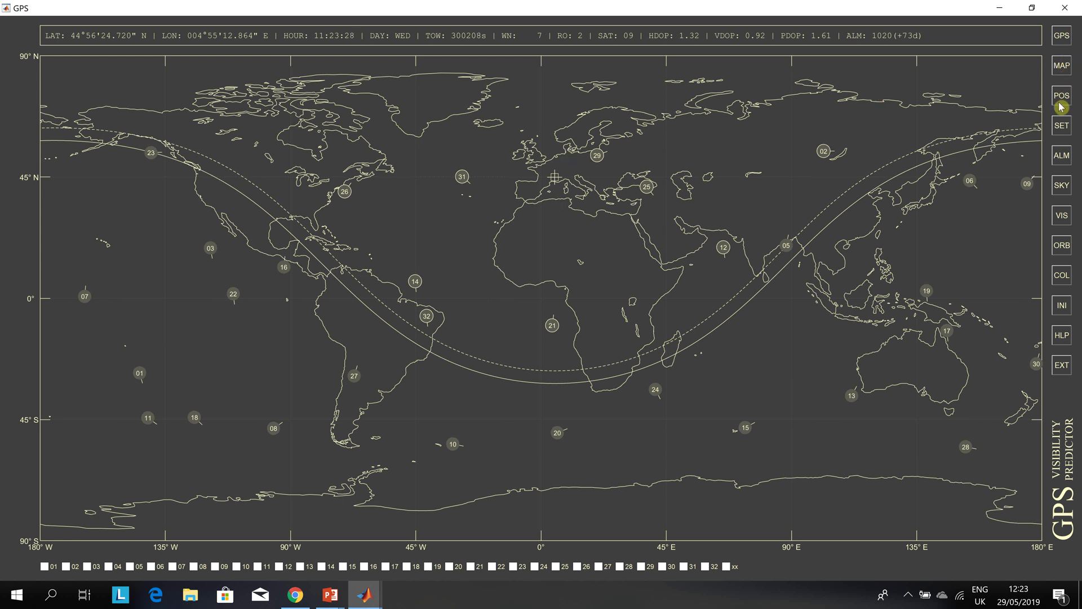
Set the reference position to latitude 53° N and west longitude (53°56' N, 004°55' W), then apply.
left_click(1060, 136)
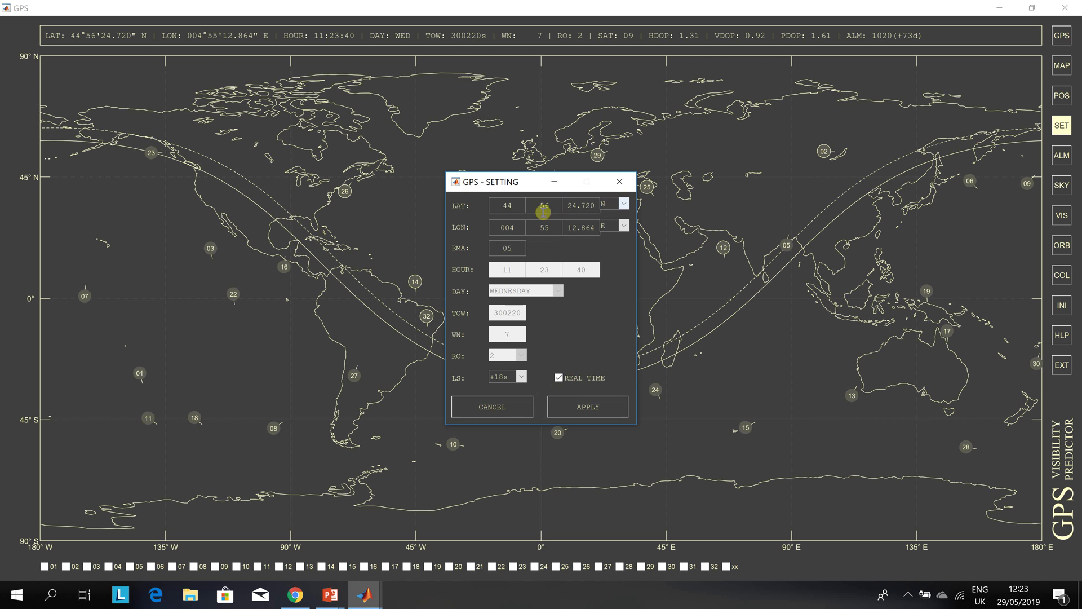
left_click_drag(518, 208, 479, 212)
type("53")
left_click(623, 226)
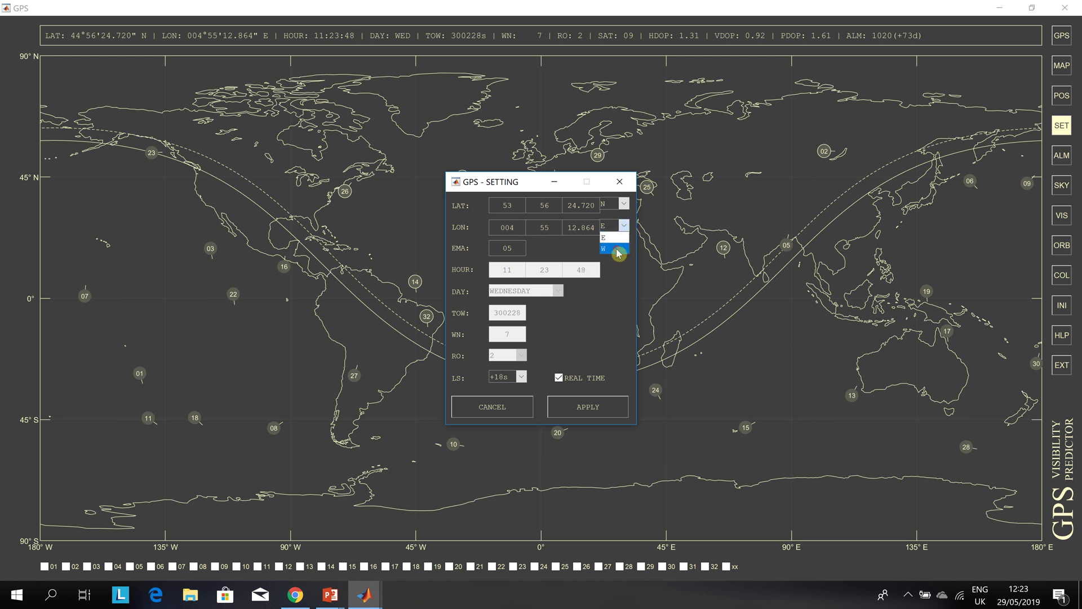
left_click(620, 248)
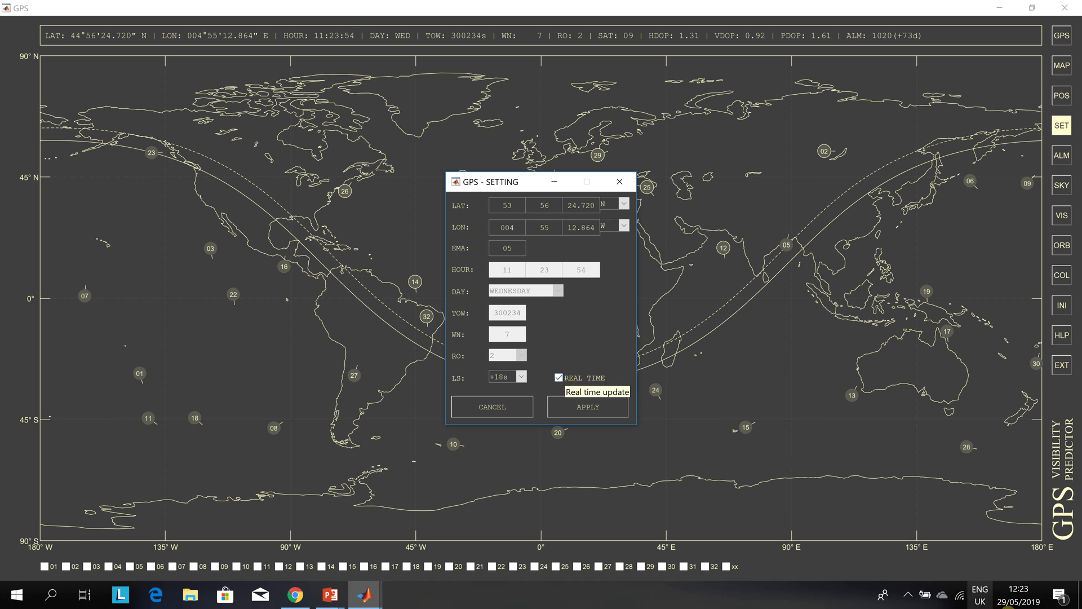
mouse_move(1011, 607)
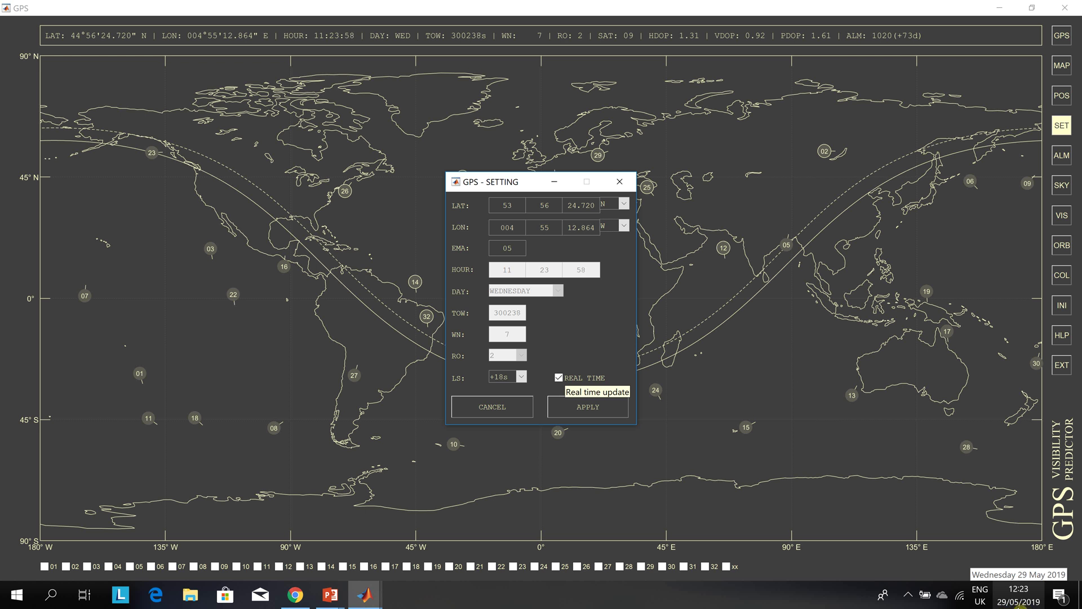
left_click(587, 416)
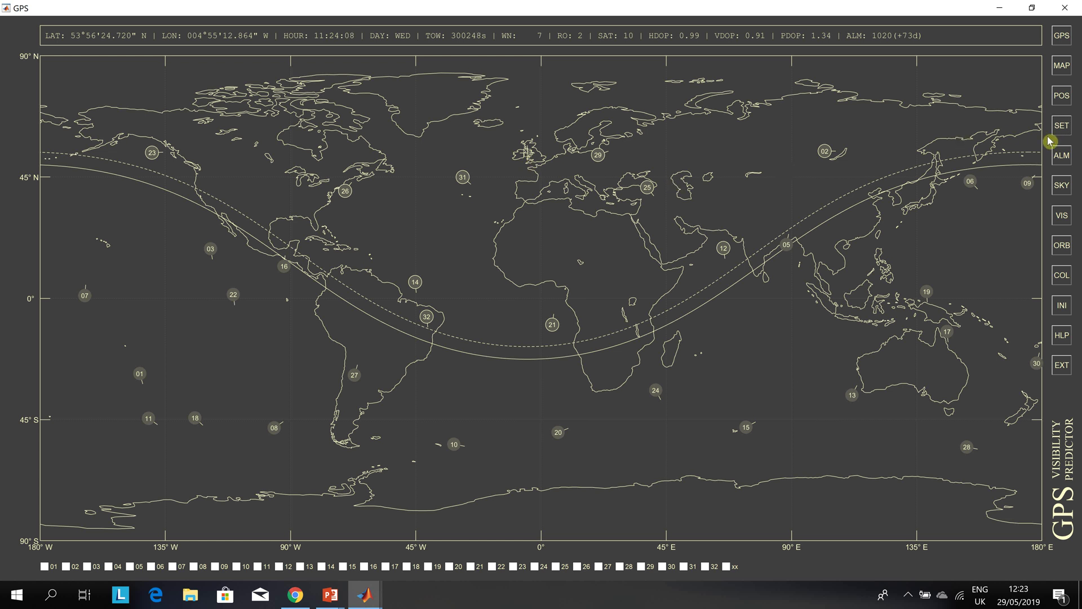
left_click(1062, 158)
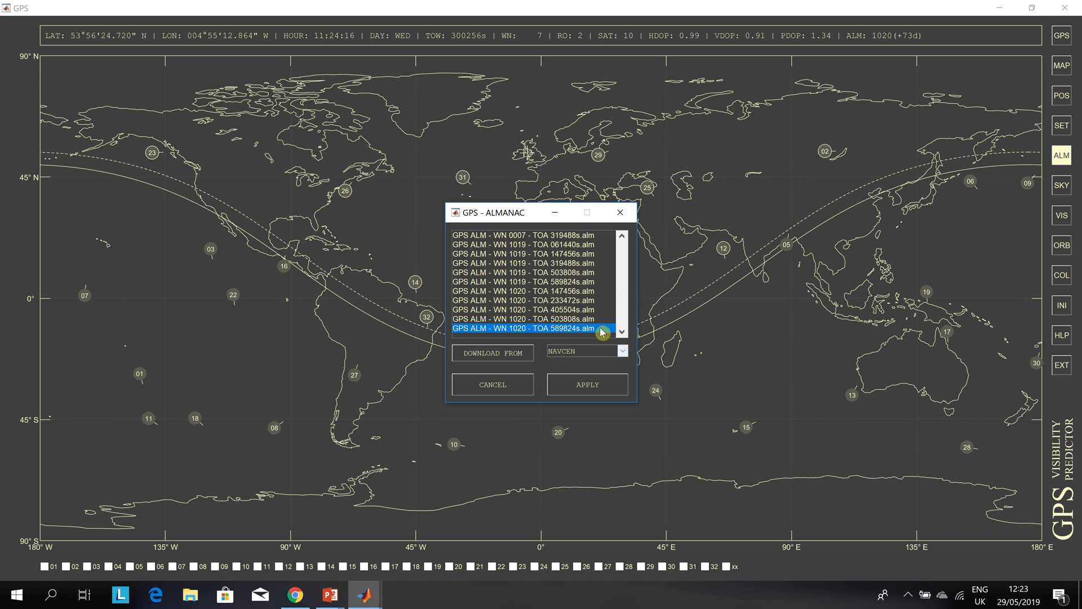
left_click(620, 213)
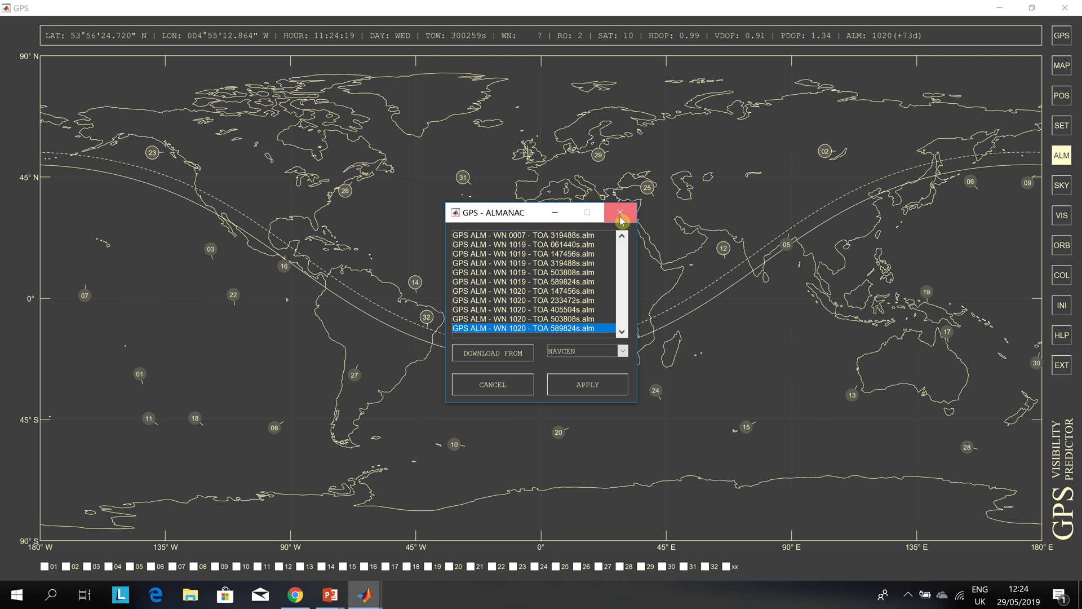
left_click(1060, 191)
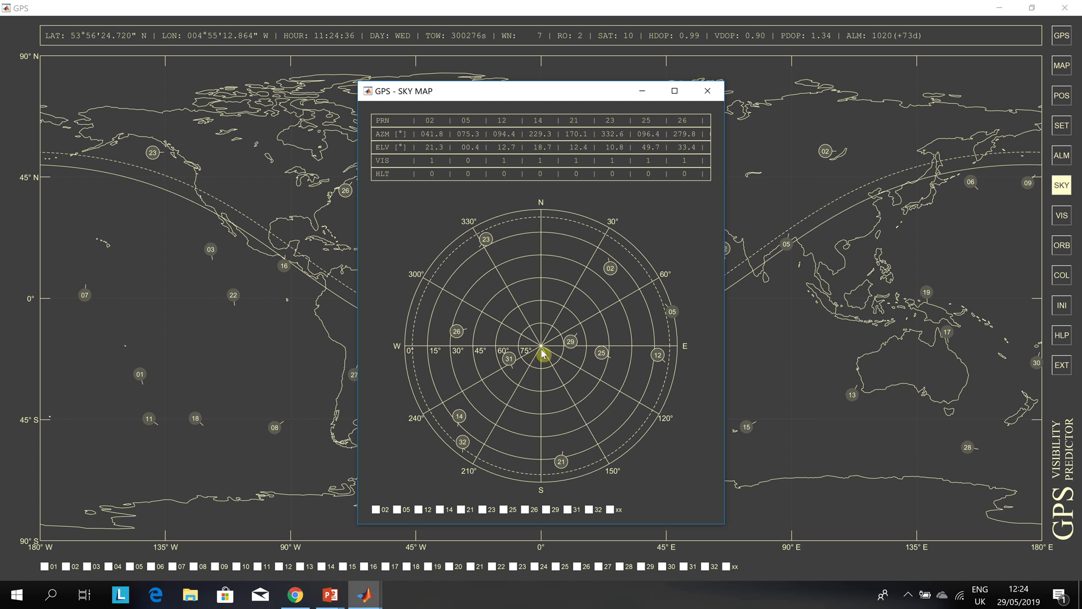
Show and hide the sky tracks of satellites 02, 05, 21 and 26 in the sky map.
left_click(377, 510)
left_click(378, 511)
left_click(398, 510)
left_click(398, 510)
left_click(463, 510)
left_click(466, 513)
left_click(530, 513)
left_click(529, 511)
key("alt+Tab")
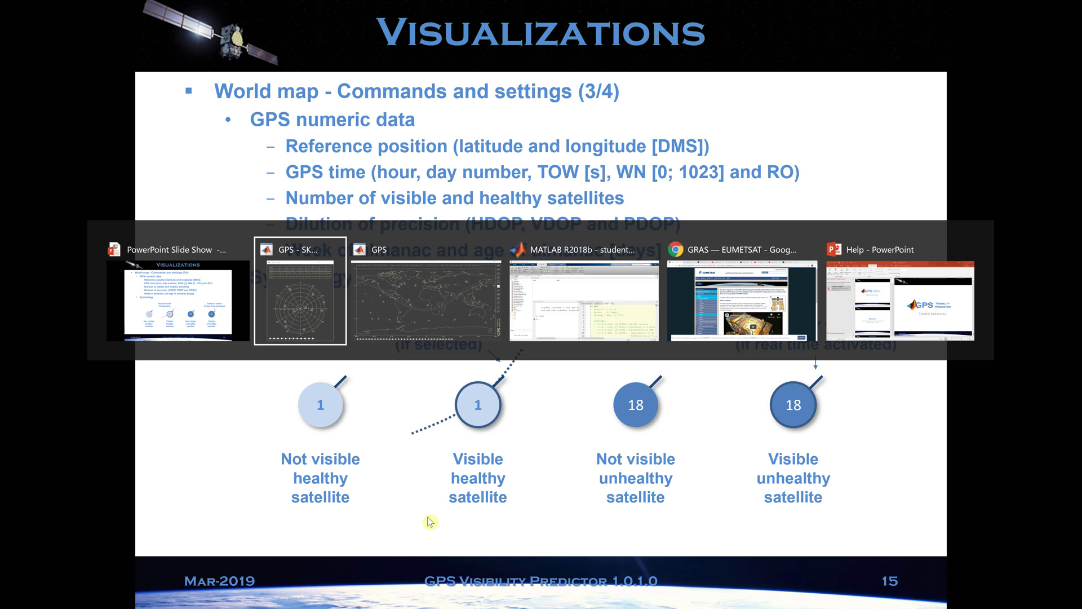
key("alt+Tab")
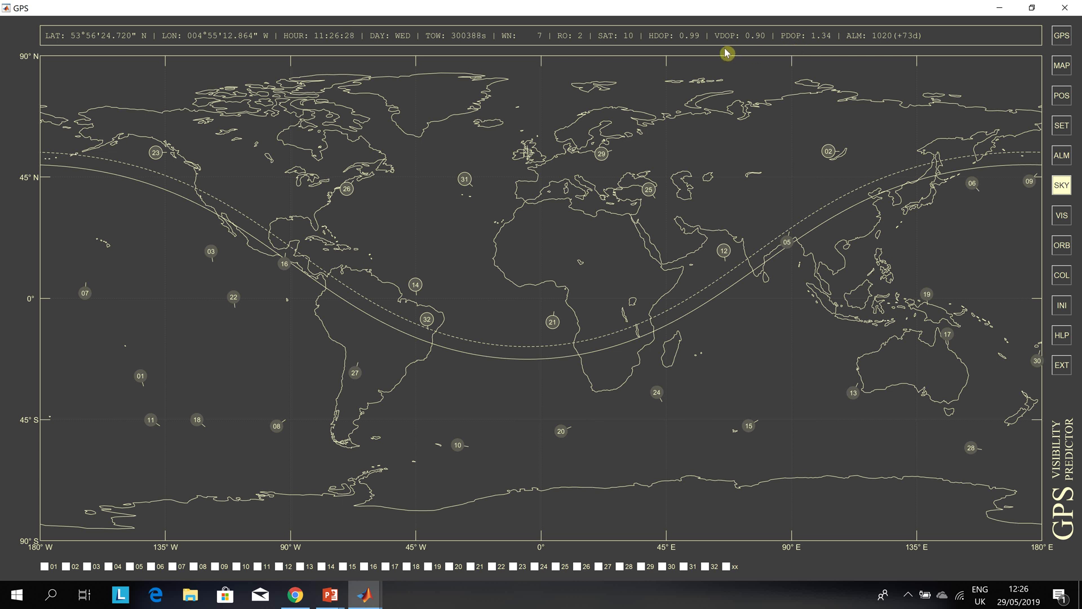
Move from the GPS world map to EUMETSAT's GRAS radio occultation page in Chrome.
key("alt+Tab")
key("alt+Tab")
key("alt+Tab")
key("alt+Tab")
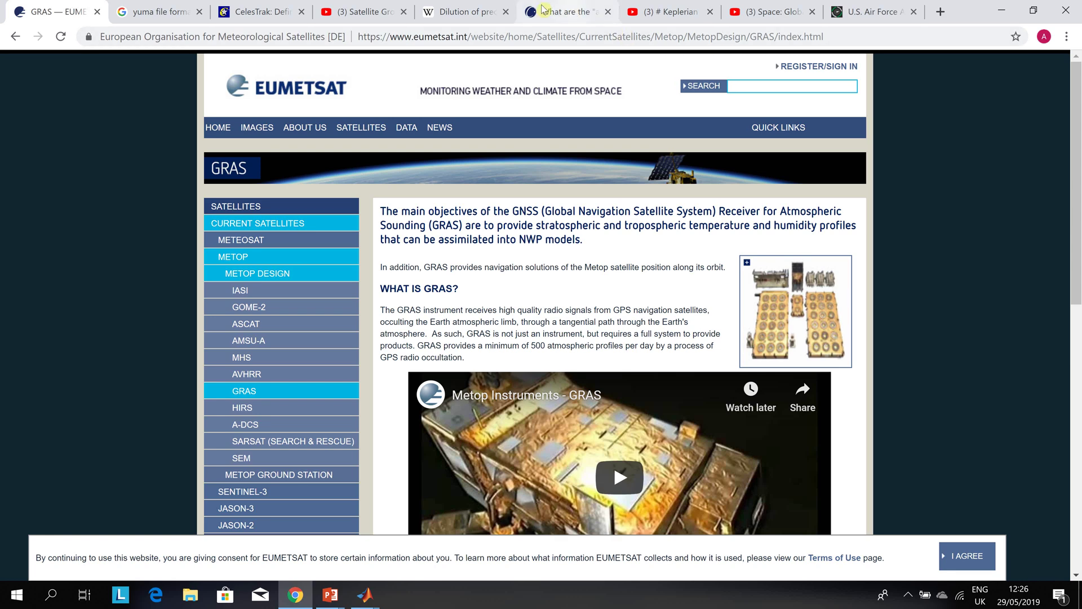
Open the Dilution of precision article and scroll to its Meaning of DOP Values table.
left_click(471, 4)
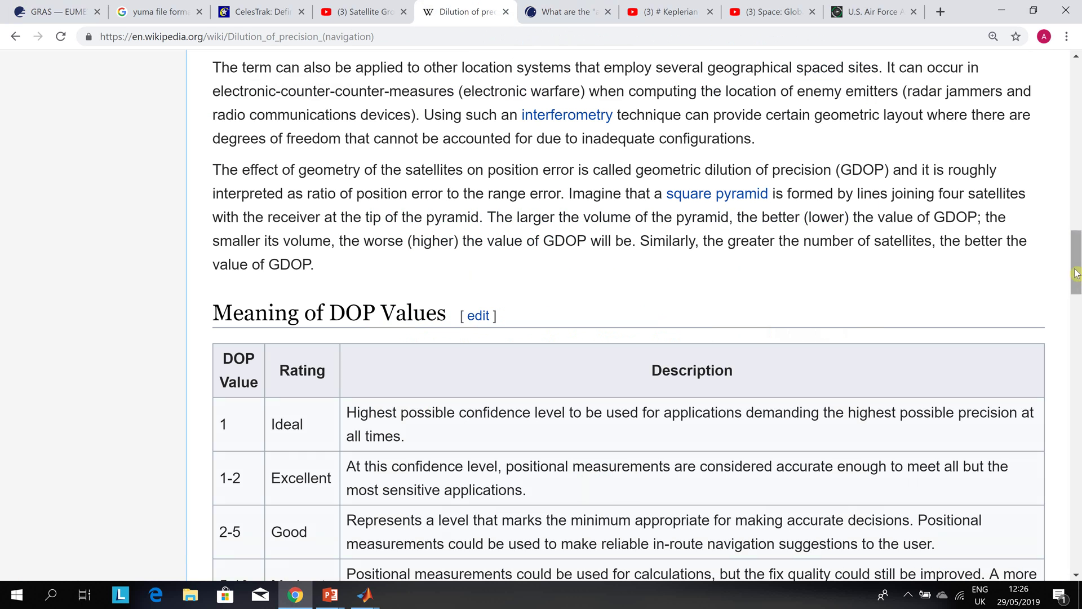
left_click_drag(1078, 277, 1069, 169)
scroll(1060, 104, "up", 8)
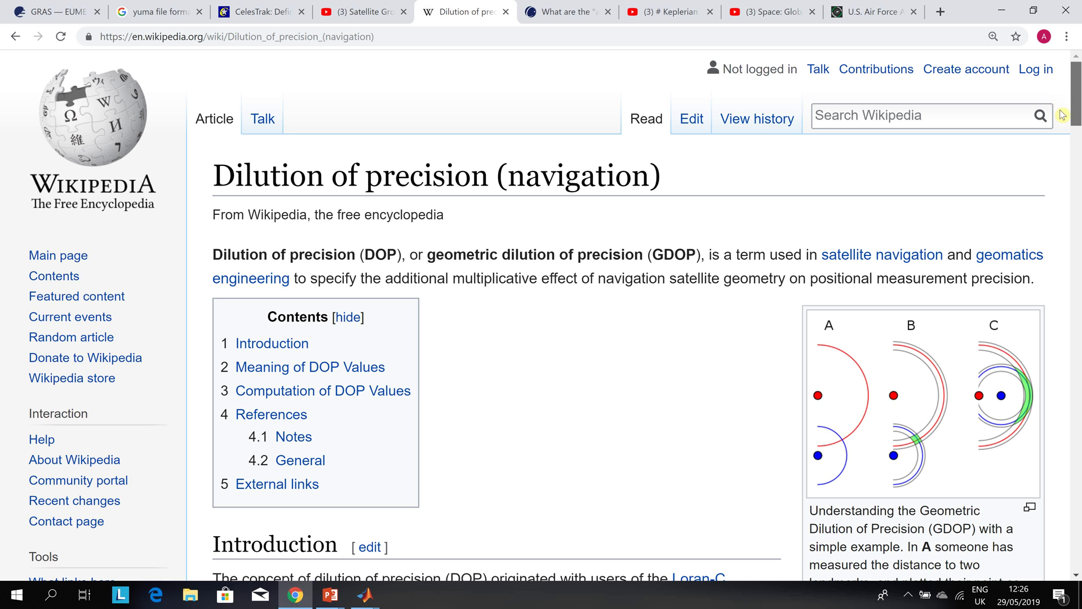
scroll(1061, 113, "down", 8)
scroll(1077, 189, "down", 10)
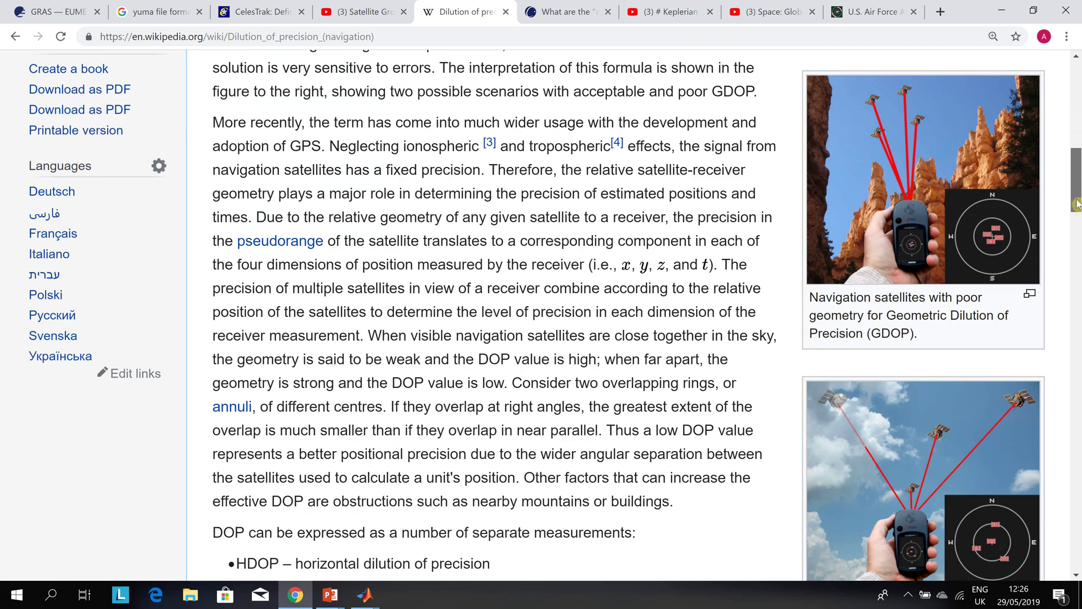
scroll(1079, 288, "down", 10)
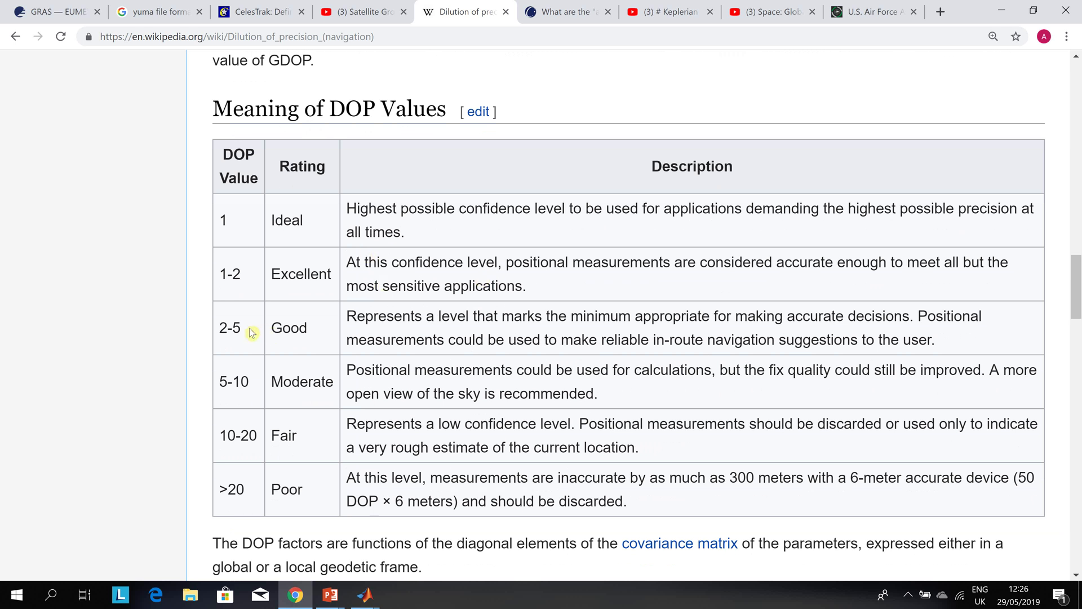
Compare the DOP ratings with the map's PDOP 1.34 and HDOP 0.99, then close the article.
key("alt+Tab")
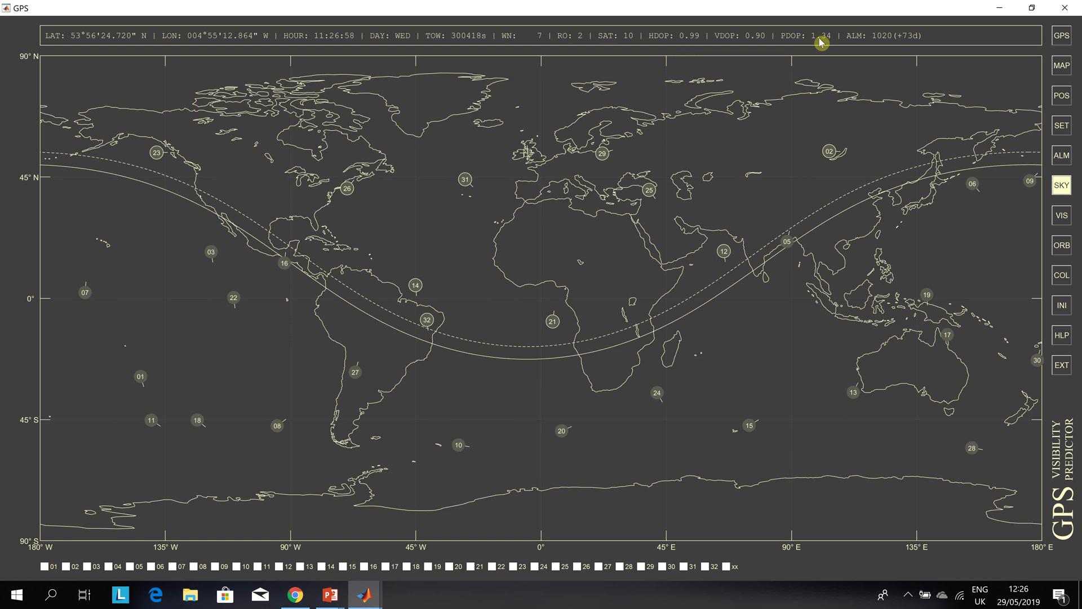
key("alt+Tab")
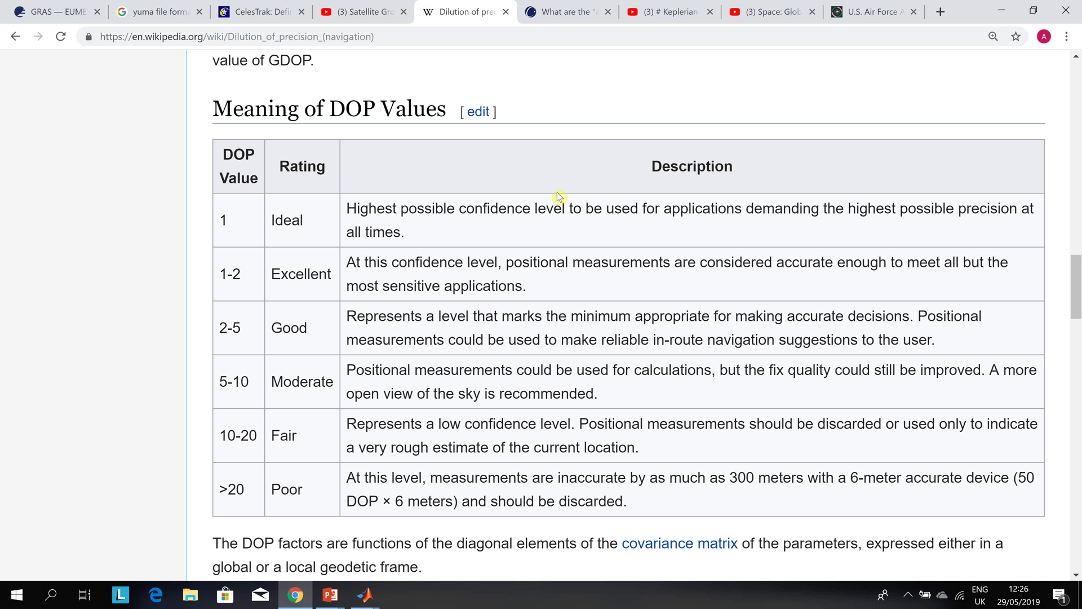
key("ctrl+w")
key("alt+Tab")
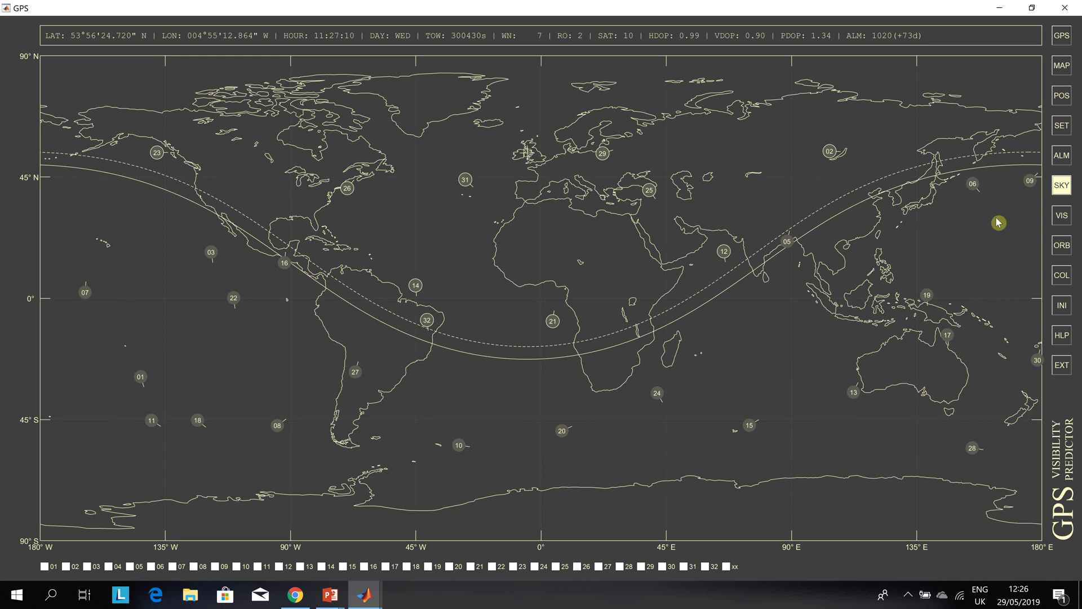
Open the VIS chart of each PRN's visible periods across 24 hours of GPS time.
left_click(1055, 217)
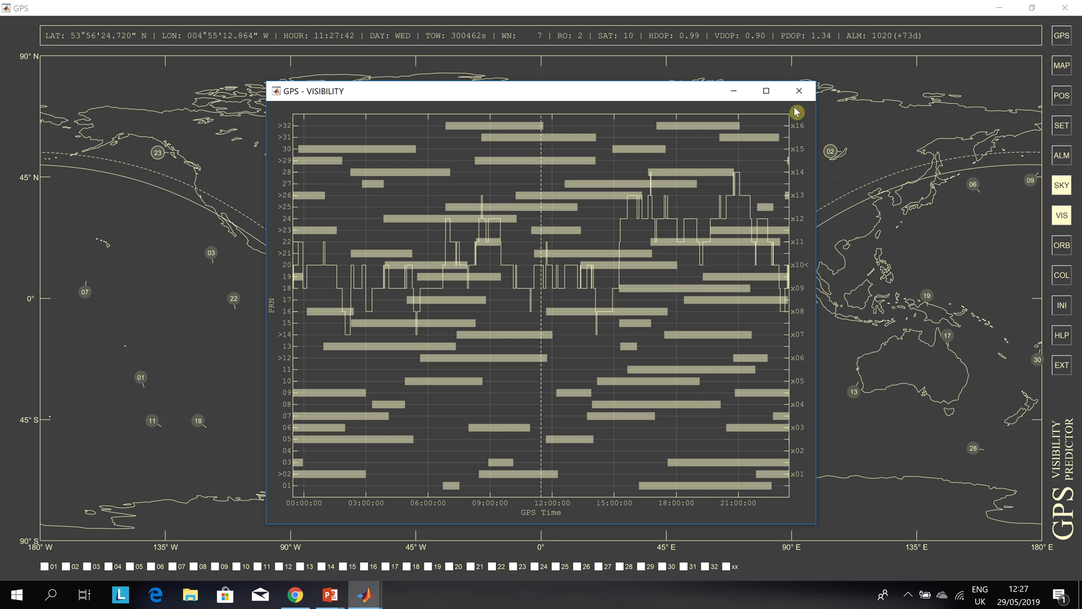
Read the Visualizations slide on the visibility chart's indicators, then return to the world map.
key("alt+Tab")
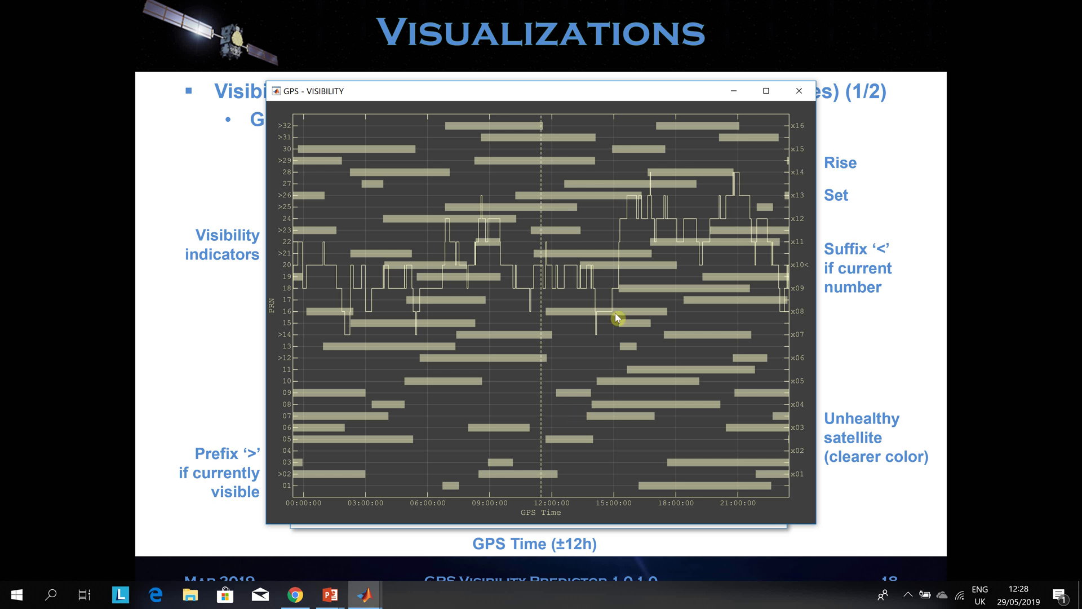
key("alt+Tab")
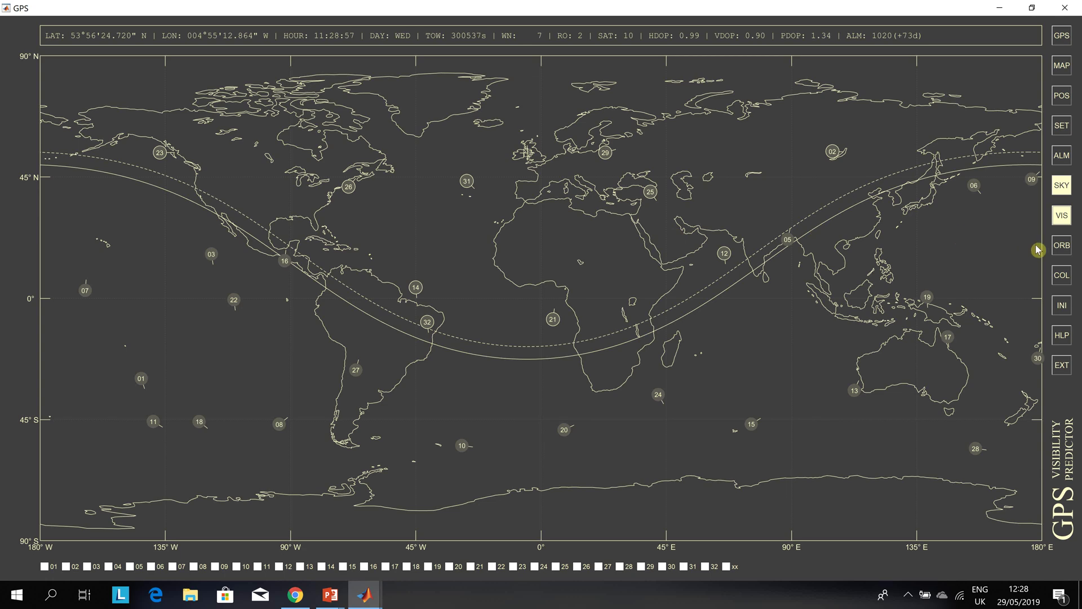
Open the ORB window plotting satellites across planes A–F by RAAN and argument of latitude.
left_click(1064, 247)
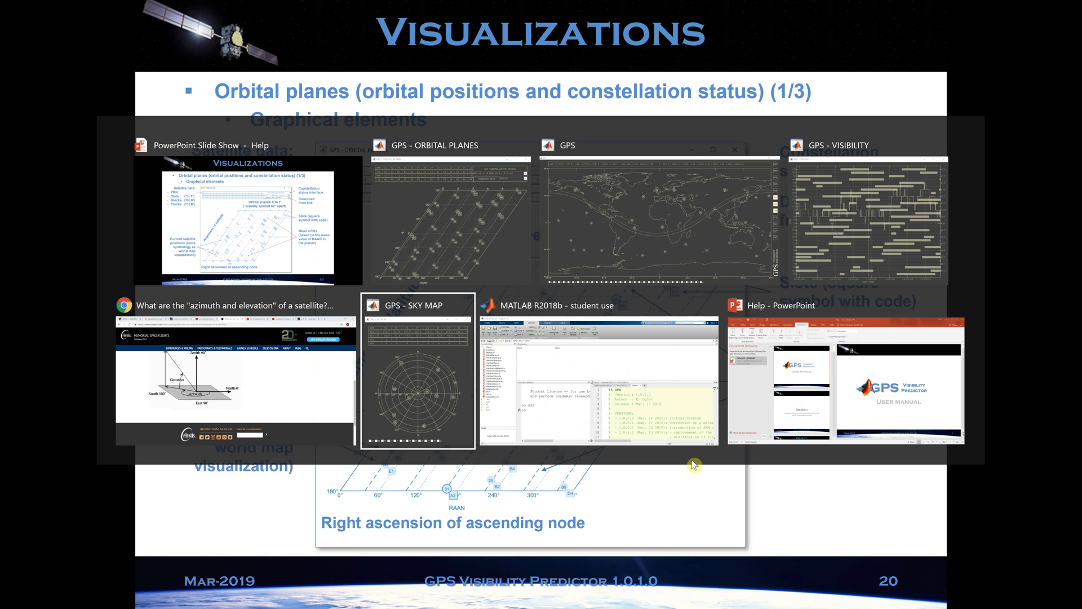
Bring up the Your Survival Guy GPS article in Chrome, skim it, then close its tab.
key("Up")
key("Right")
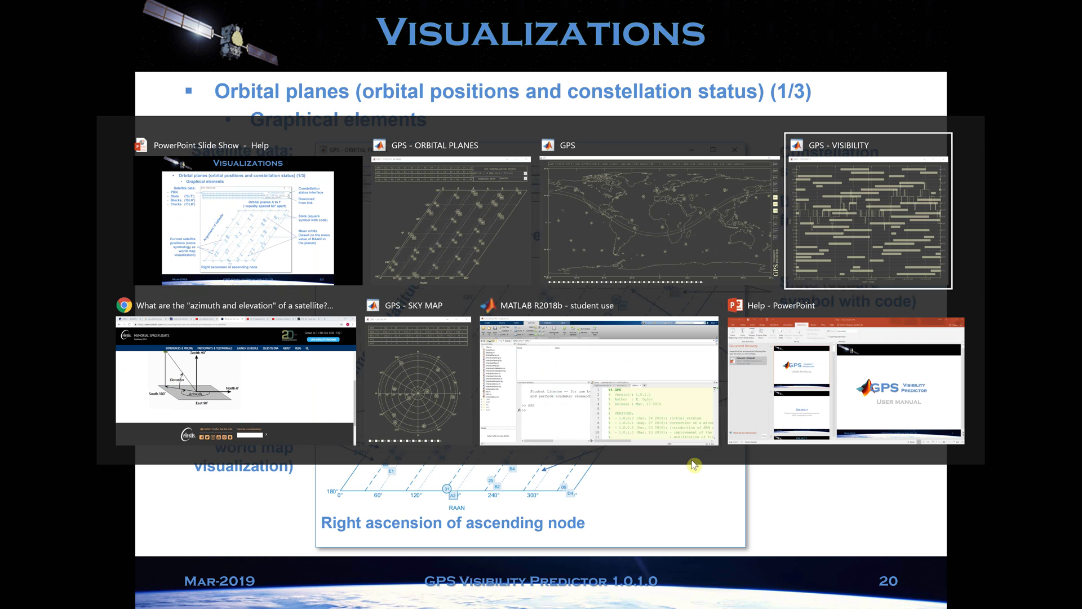
key("Right")
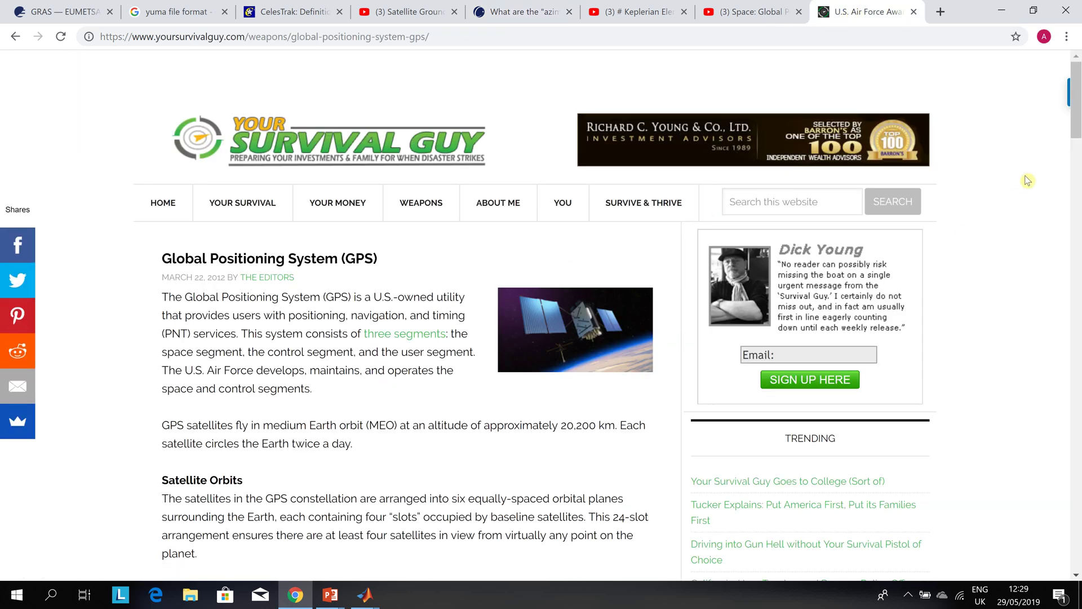
left_click_drag(1078, 120, 1078, 167)
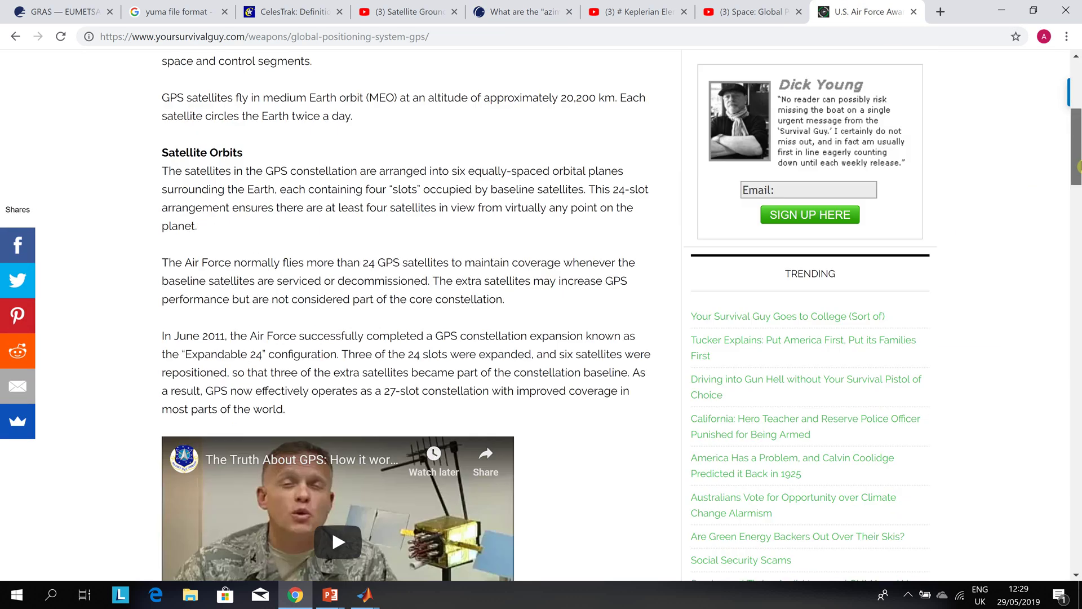
scroll(1080, 99, "down", 5)
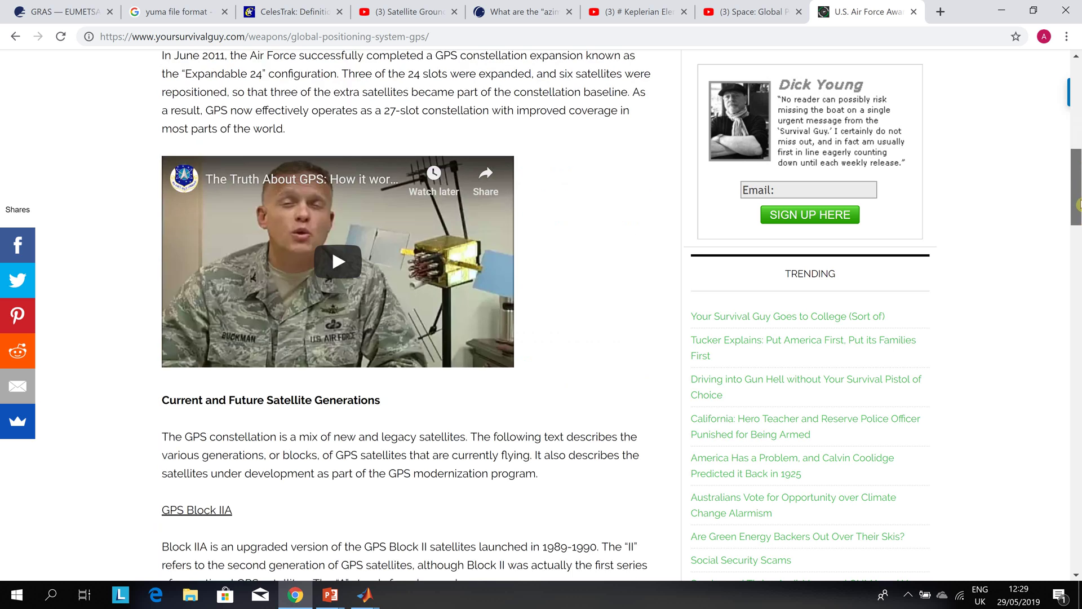
scroll(1078, 99, "up", 10)
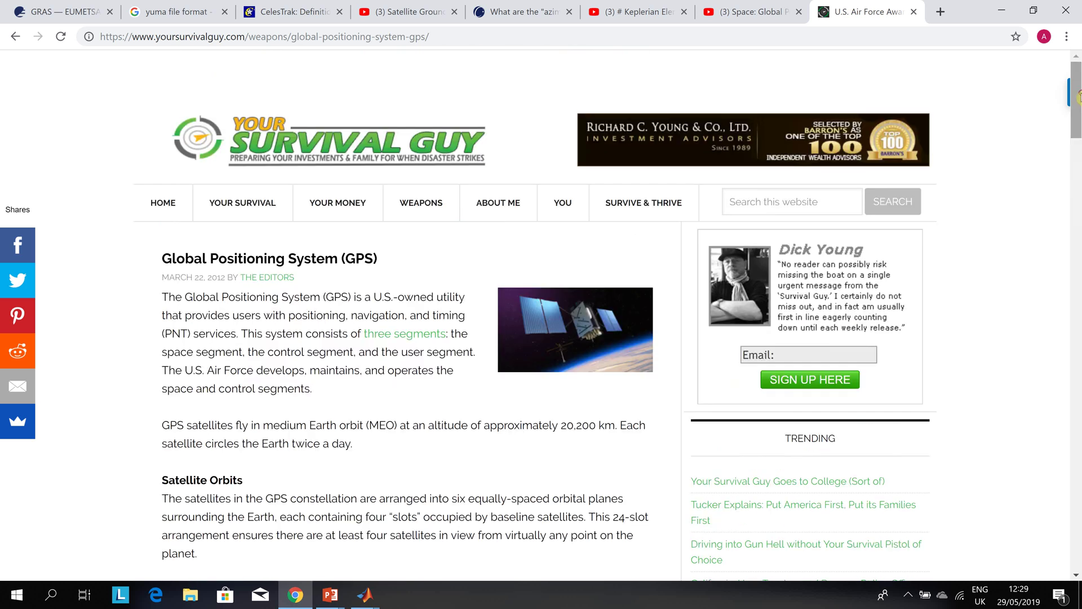
left_click(914, 12)
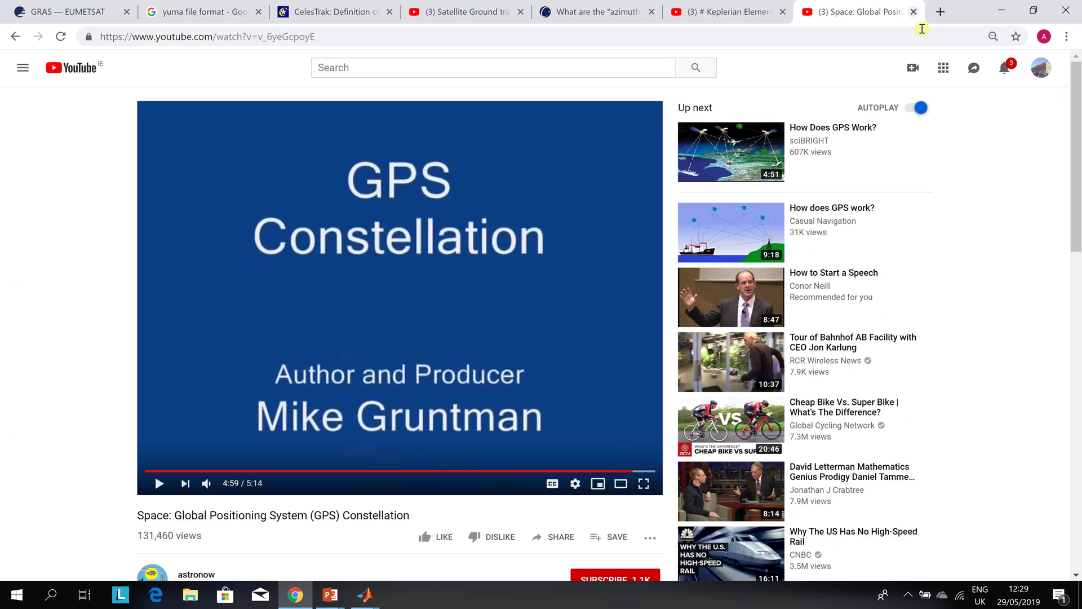
View the Keplerian elements RAAN video, then close its tab to return to the GPS Constellation video.
left_click(712, 13)
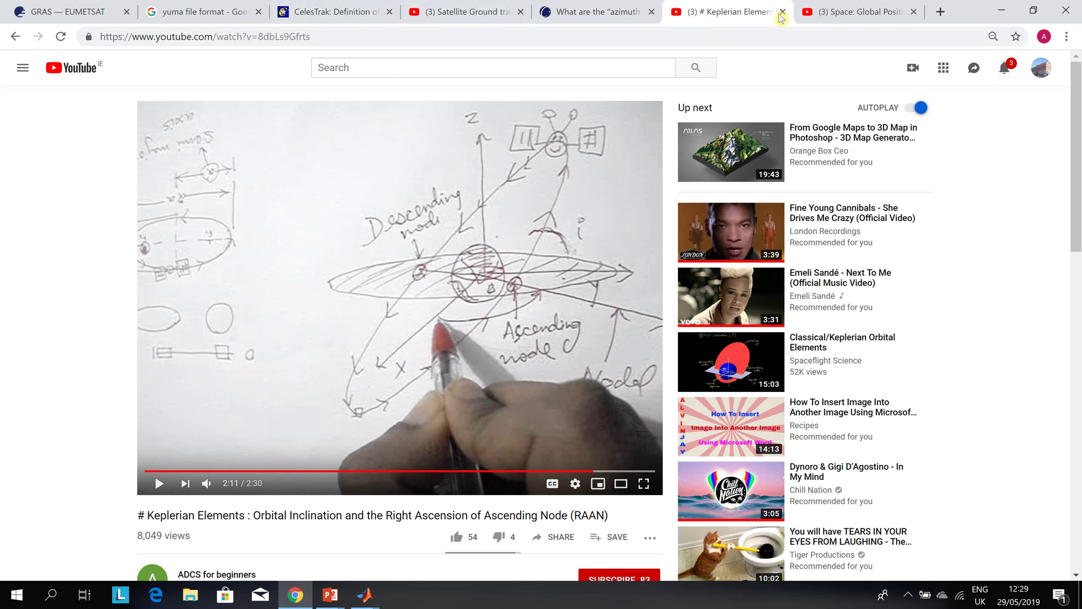
left_click(781, 15)
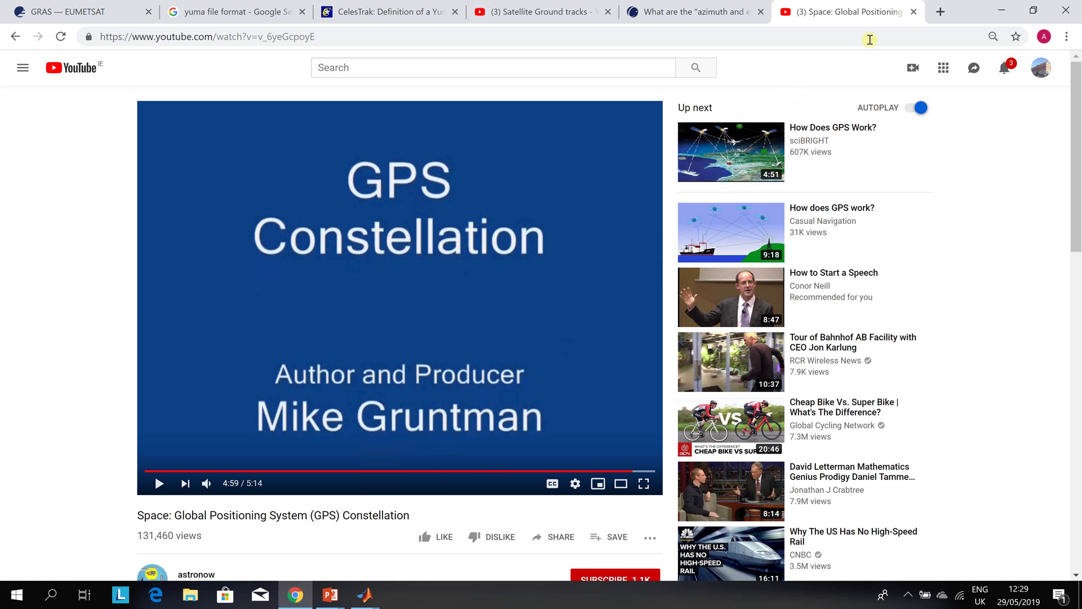
Close the GPS Constellation video, the Celestis azimuth/elevation article and the Satellite Ground tracks video tabs.
left_click(915, 12)
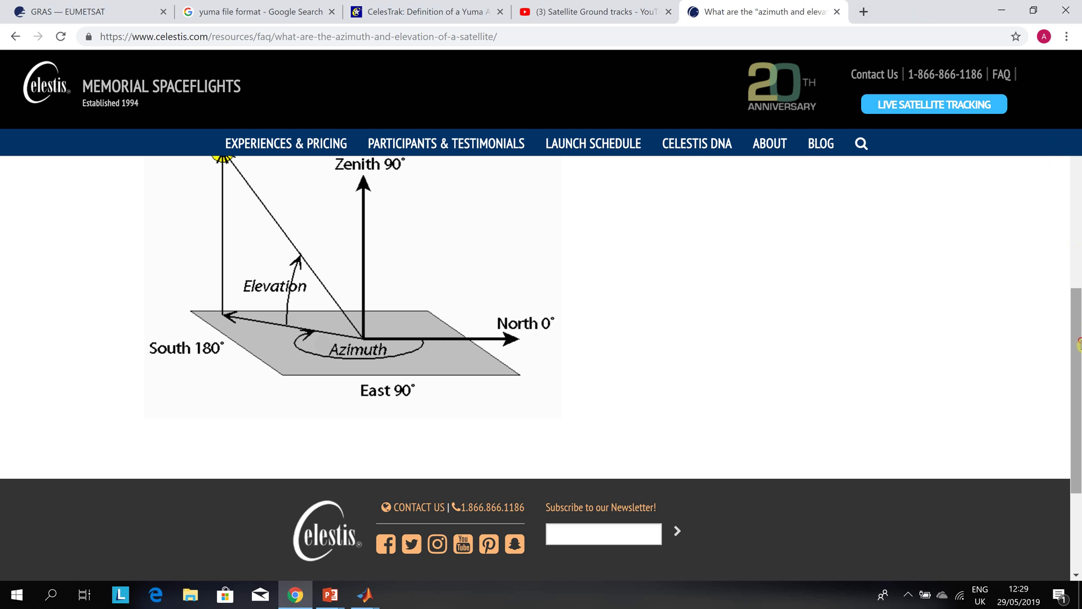
left_click_drag(1078, 344, 1078, 241)
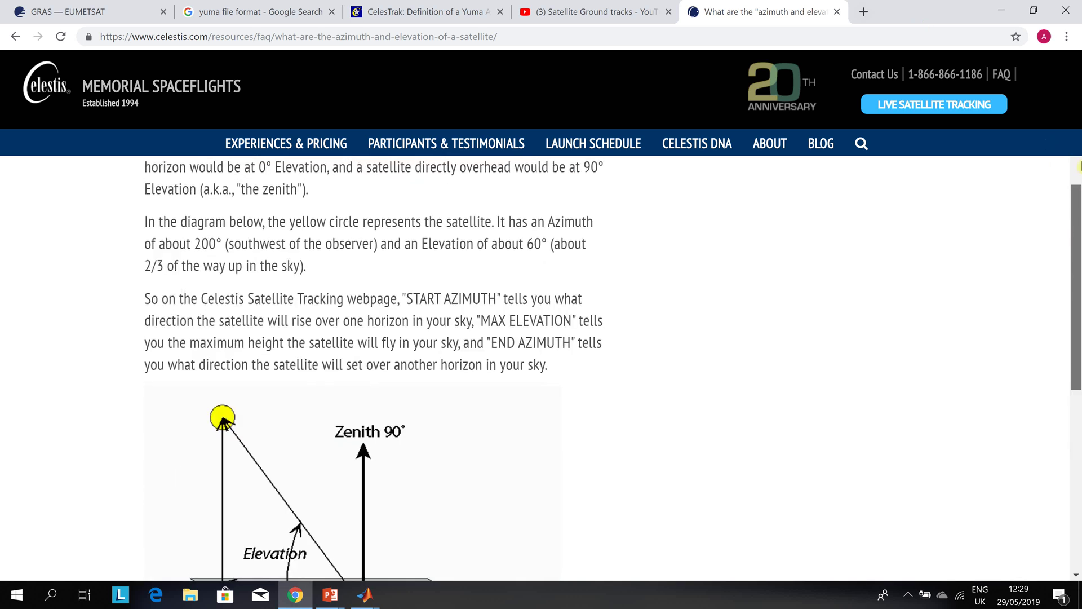
left_click_drag(1078, 135, 1078, 104)
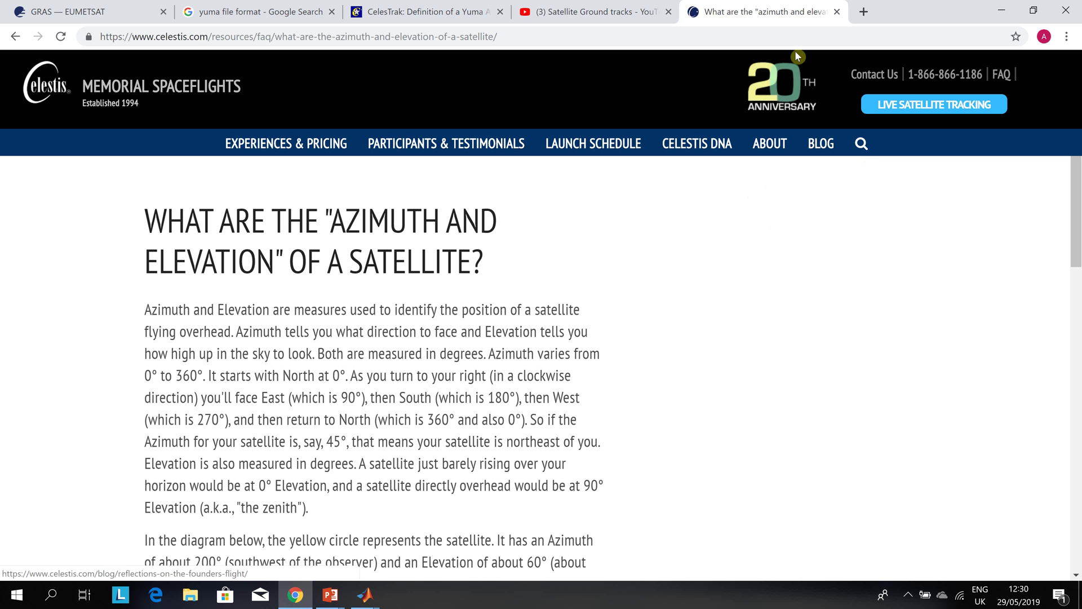
left_click(838, 12)
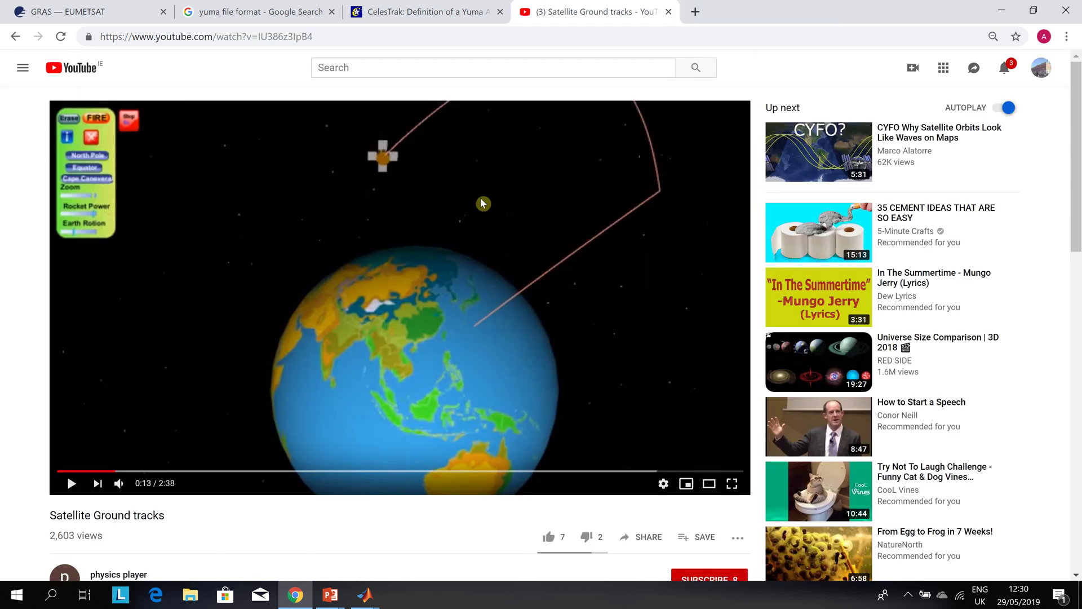
left_click(666, 12)
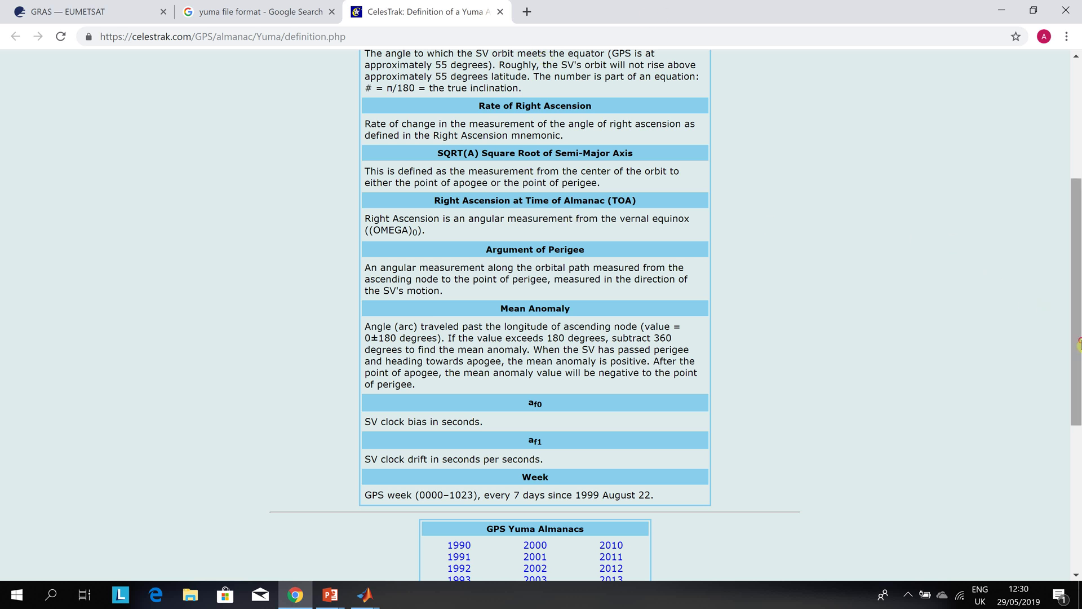
Skim the CelesTrak Yuma almanac definition, then close it to reveal the 'yuma file format' search results.
scroll(1079, 344, "down", 3)
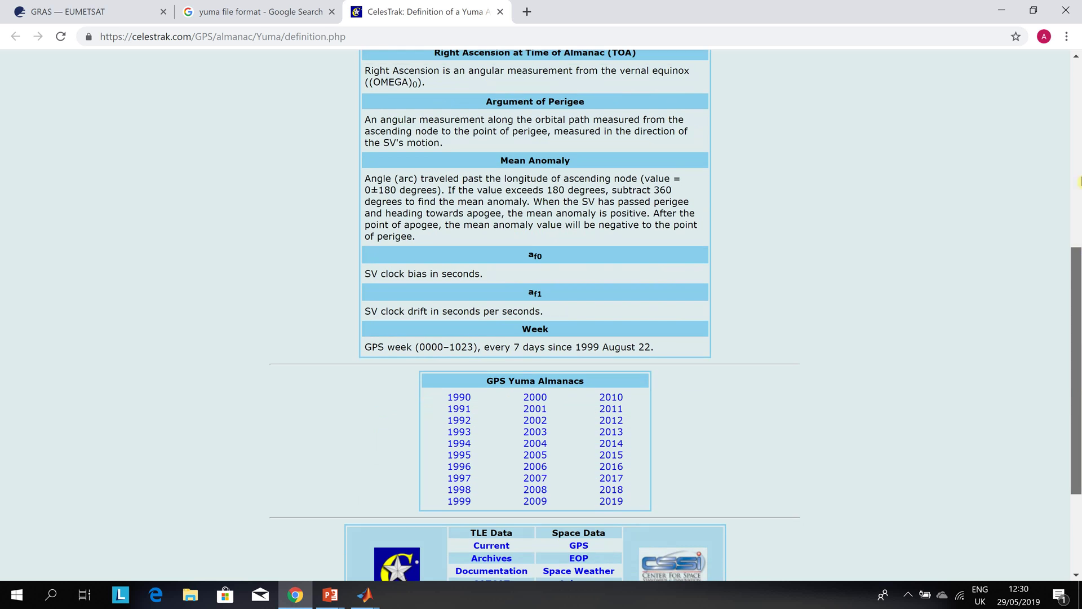
left_click(1079, 182)
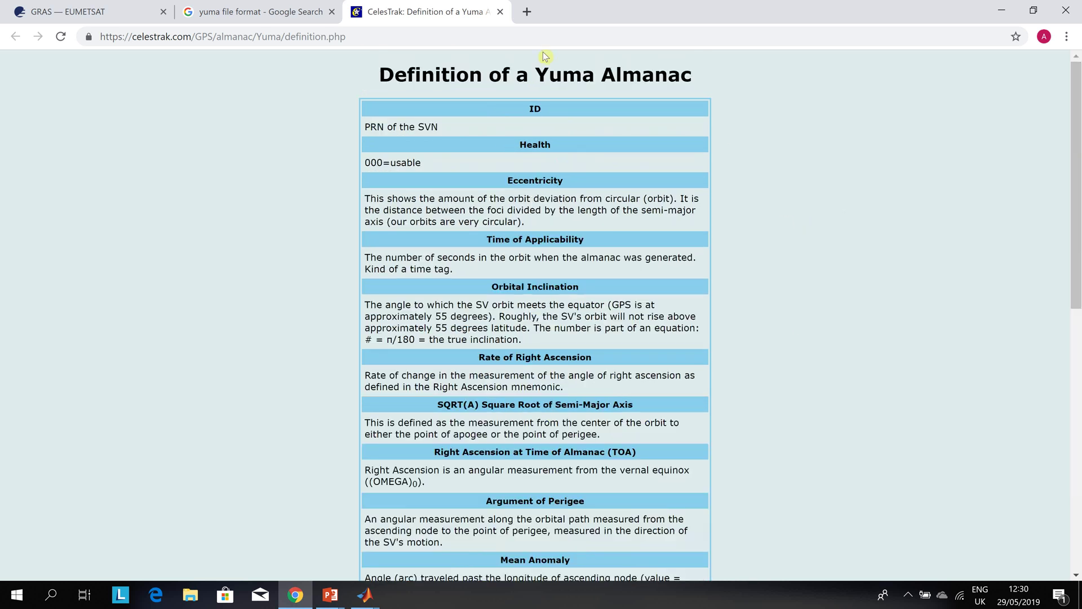
left_click(499, 12)
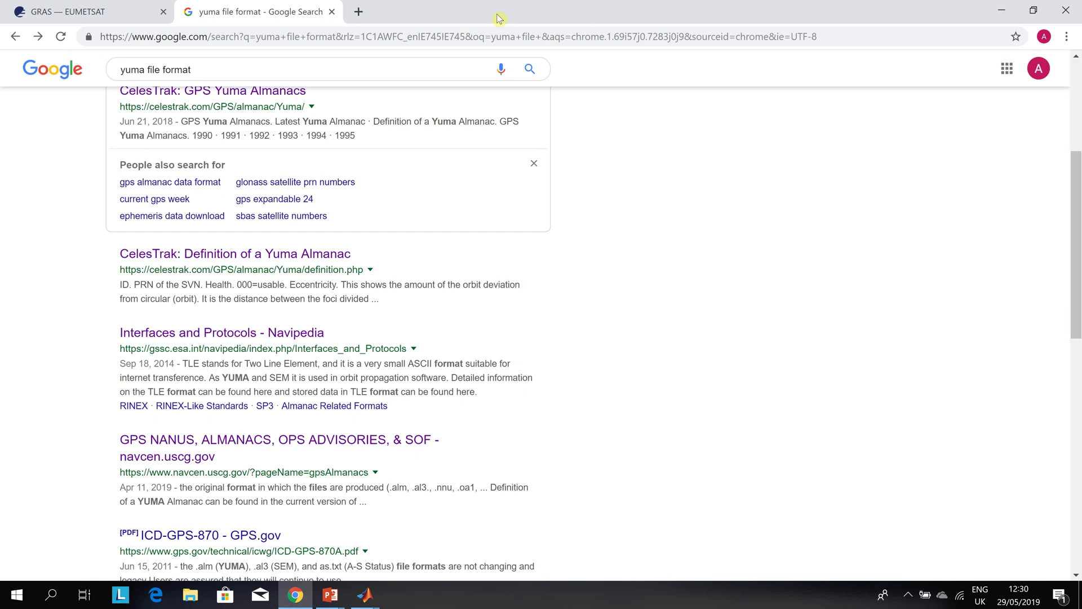
Show the ORBITAL PLANES window, then open the COLORS dialog and dismiss it unchanged.
key("alt+Tab")
key("alt+Tab")
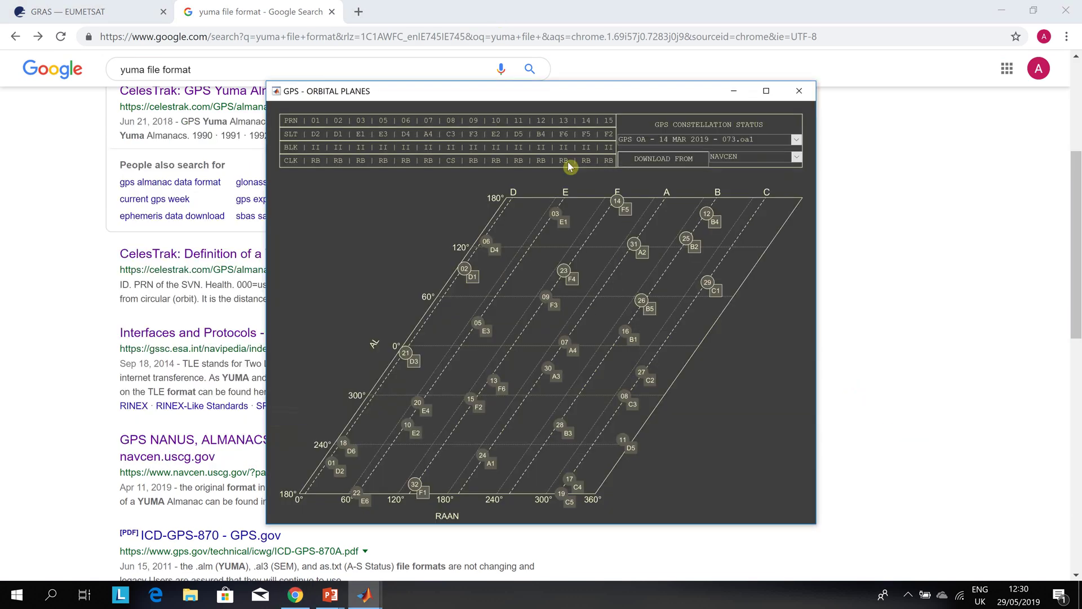
key("alt+Tab")
key("alt+Tab")
key("alt+Tab")
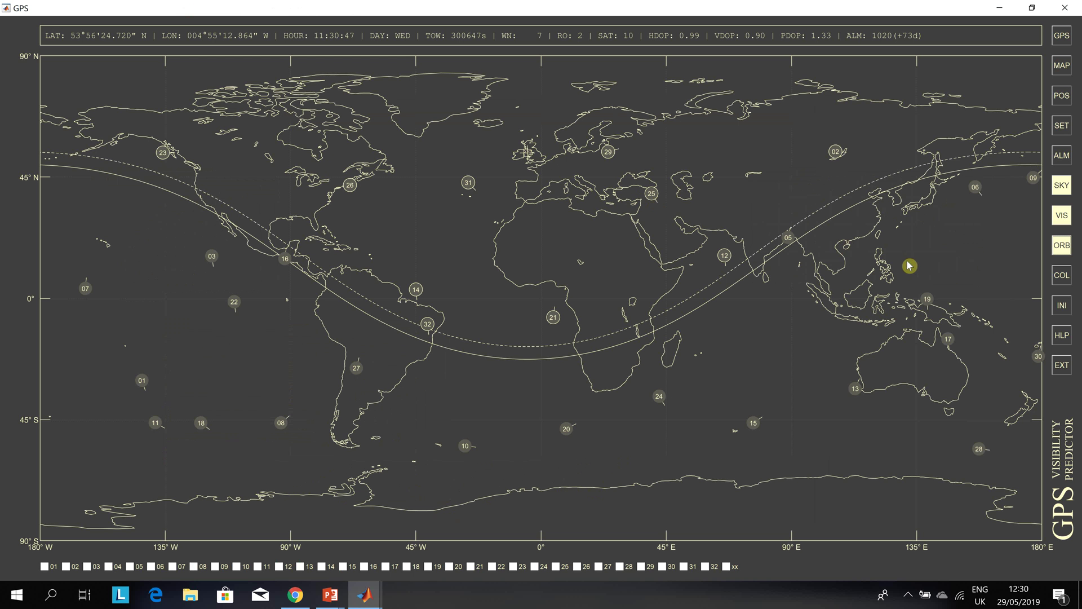
left_click(1062, 278)
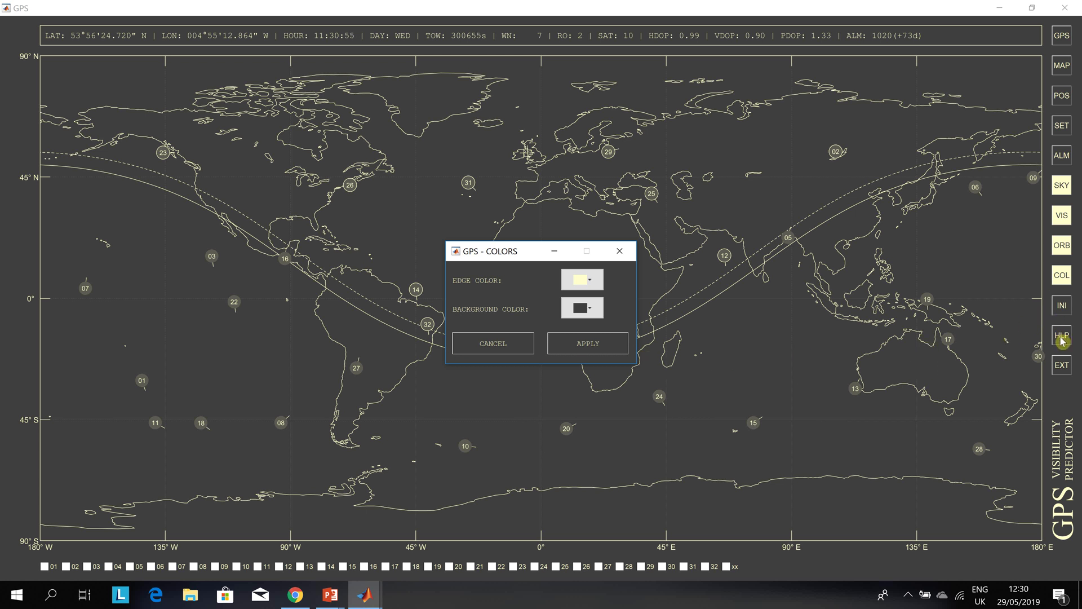
left_click(620, 258)
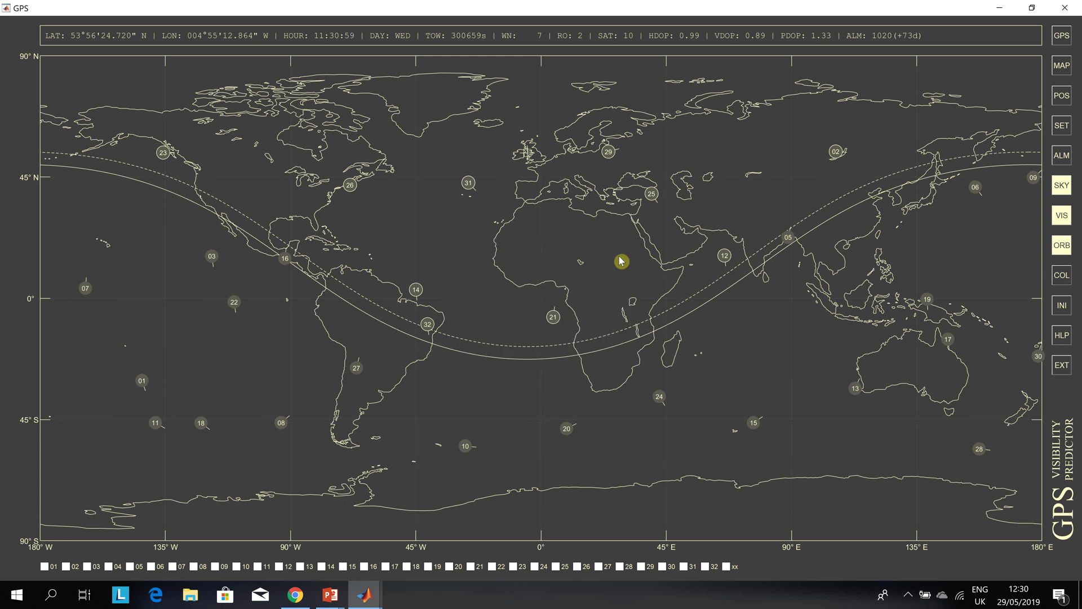